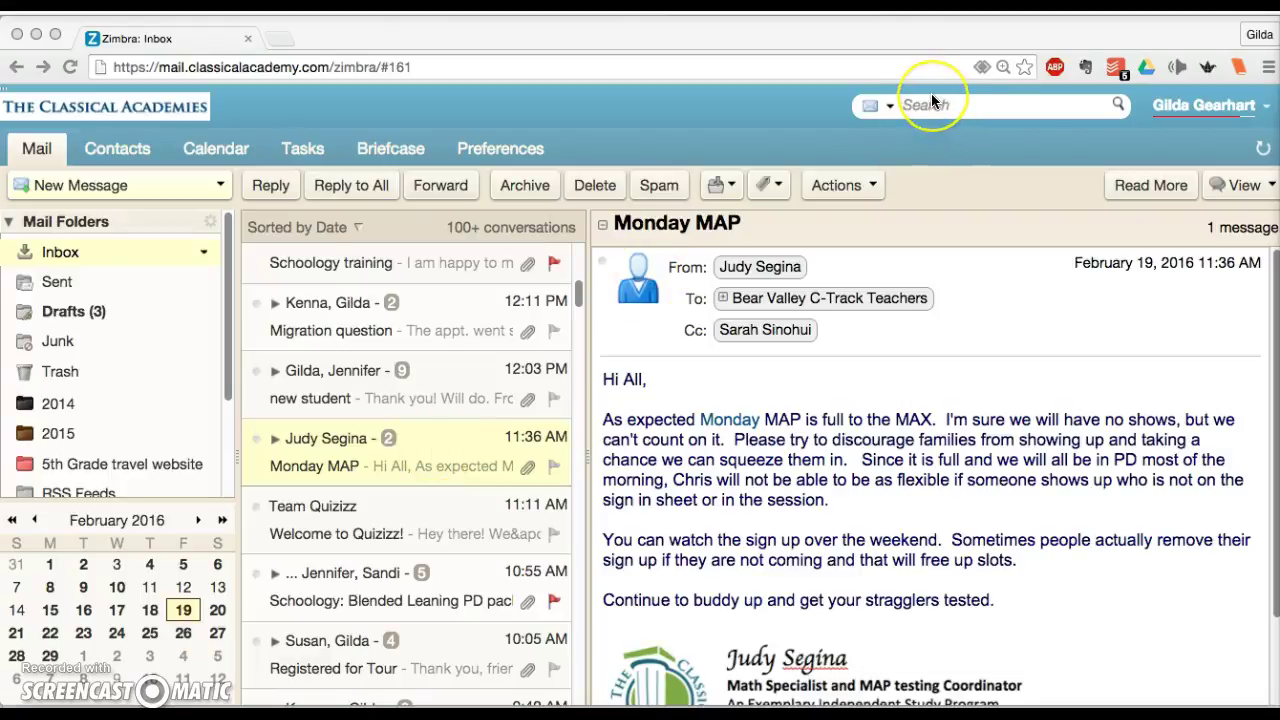
- Enter 'MAP' in the top Search box to search all Zimbra mail
click(932, 102)
text(MAP)
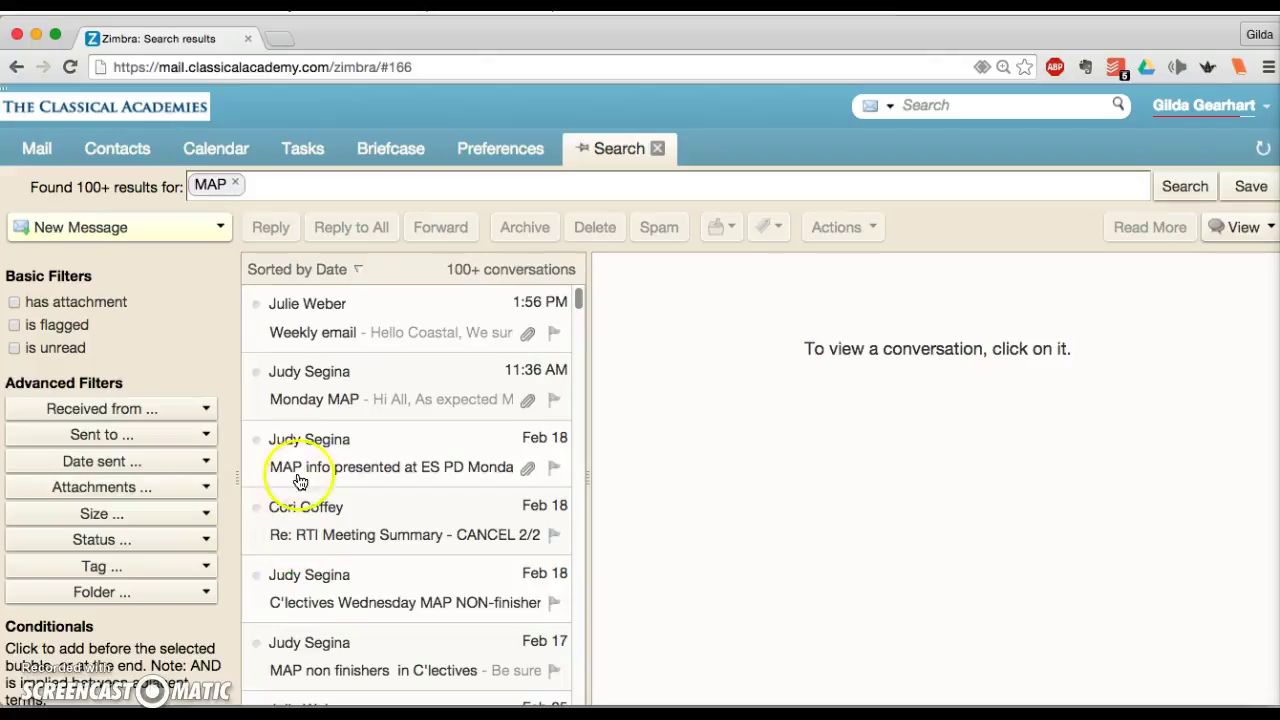
- Add a Received-from address filter, picking the contact suggested for 'seg'
click(202, 409)
click(297, 417)
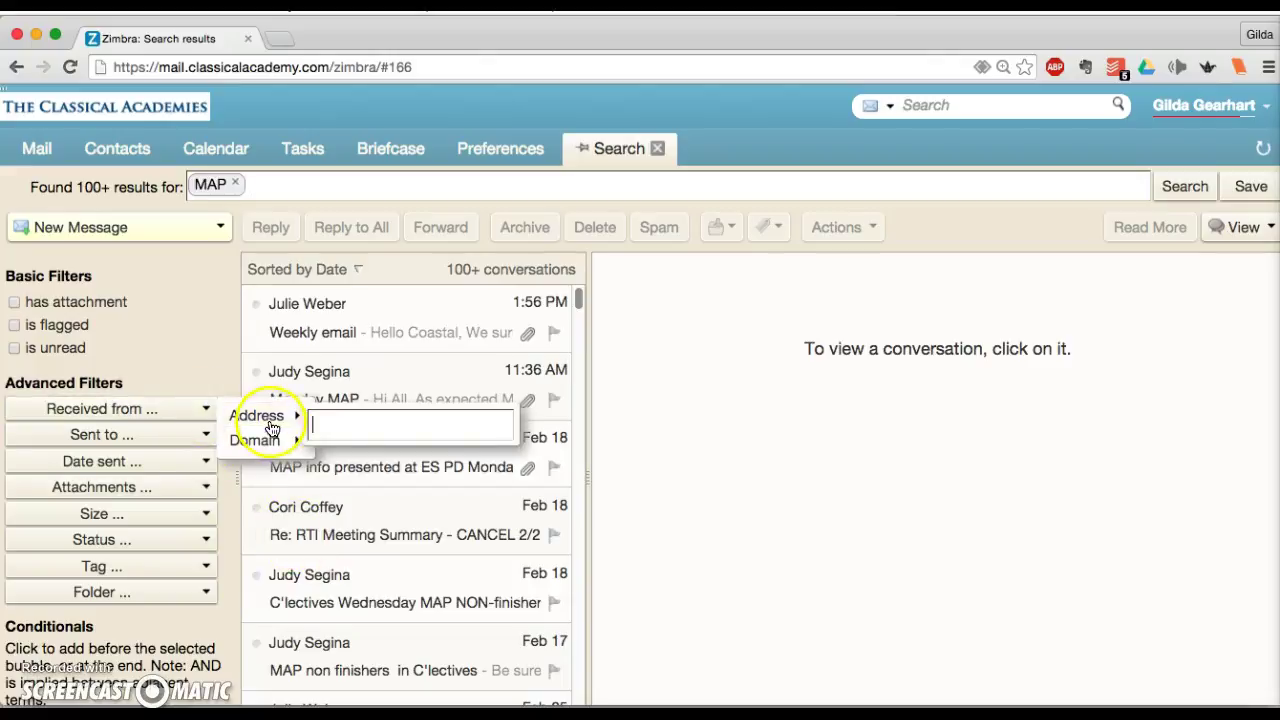
click(341, 430)
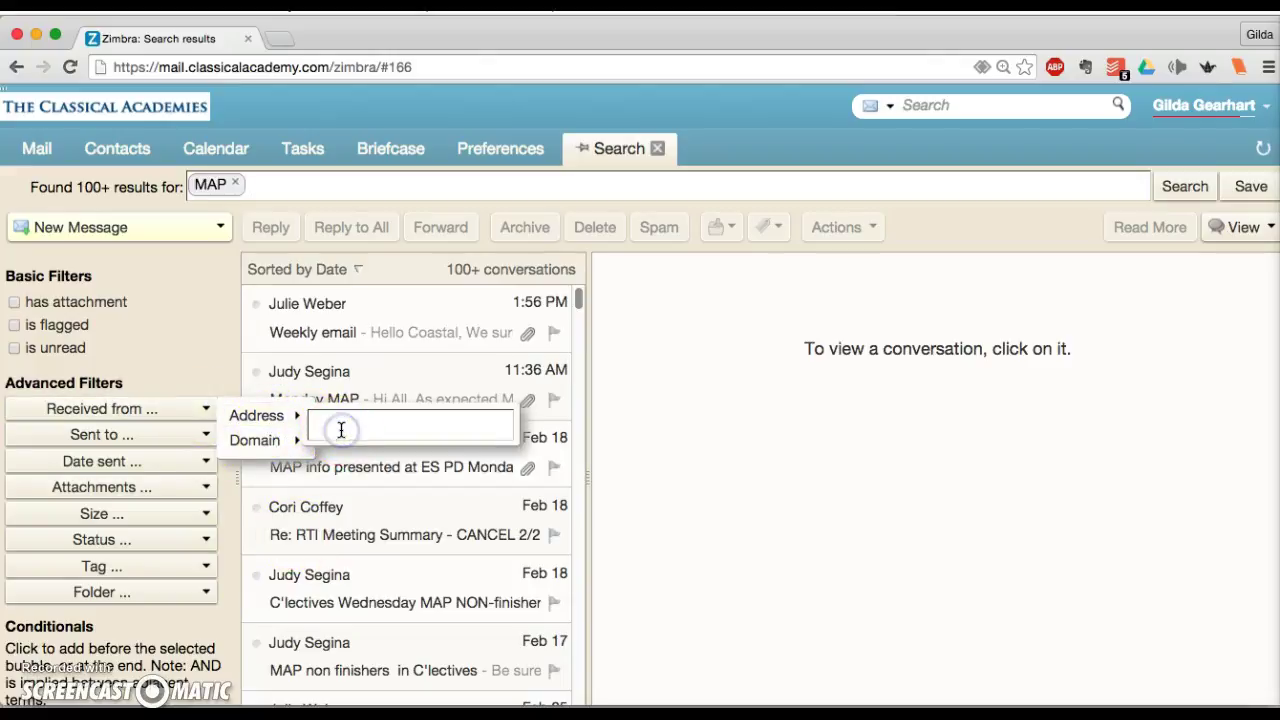
text(seg)
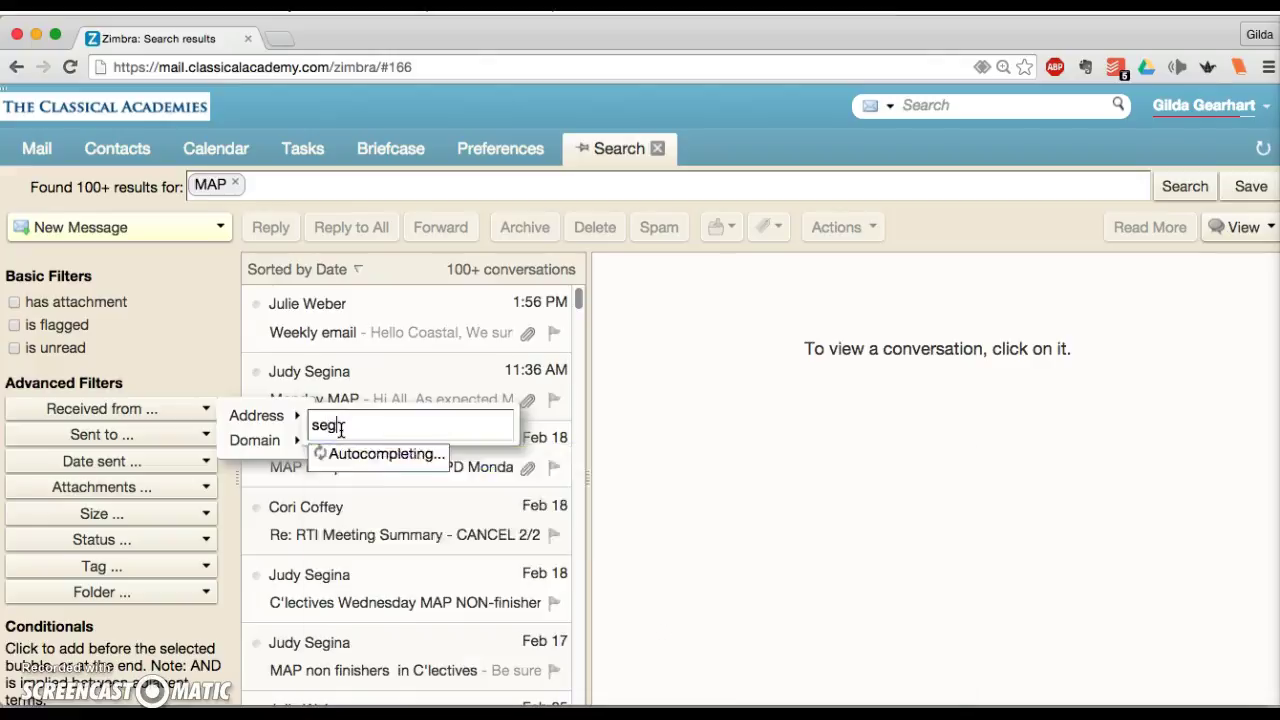
click(417, 458)
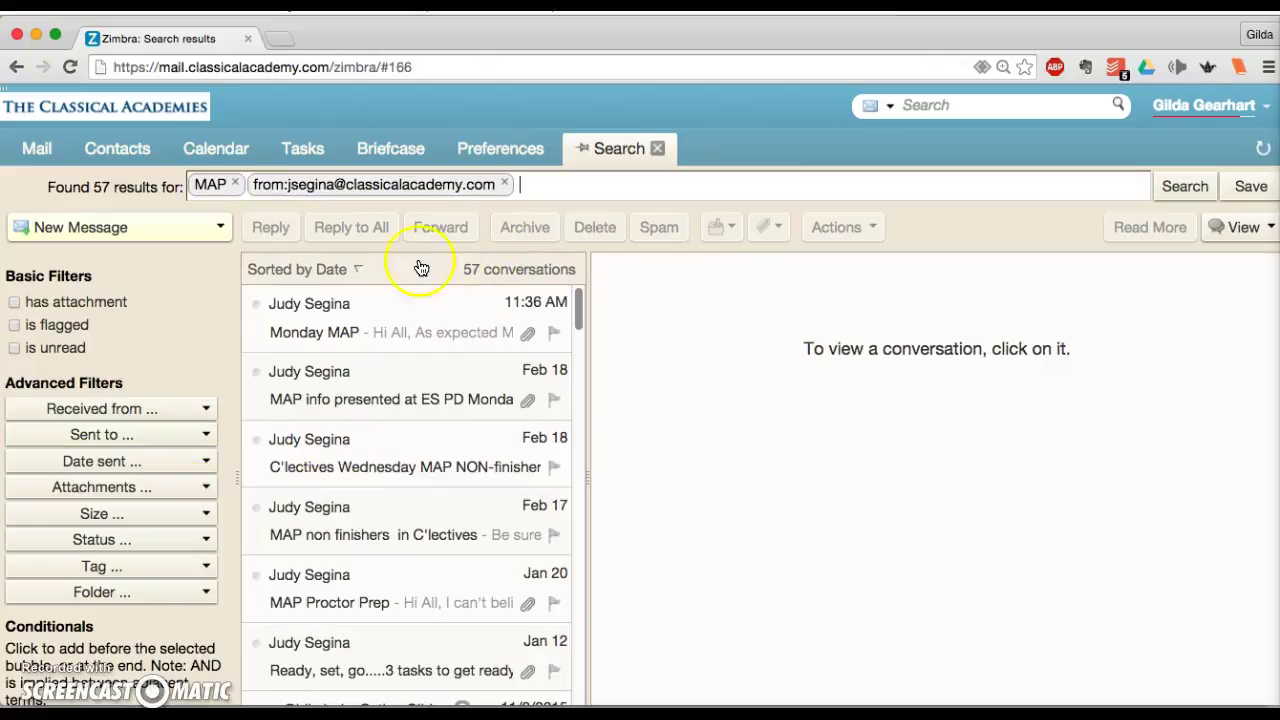
- Add a Date sent 'is before' filter set to February 9 (2/9/16)
click(161, 464)
mouse_move(266, 468)
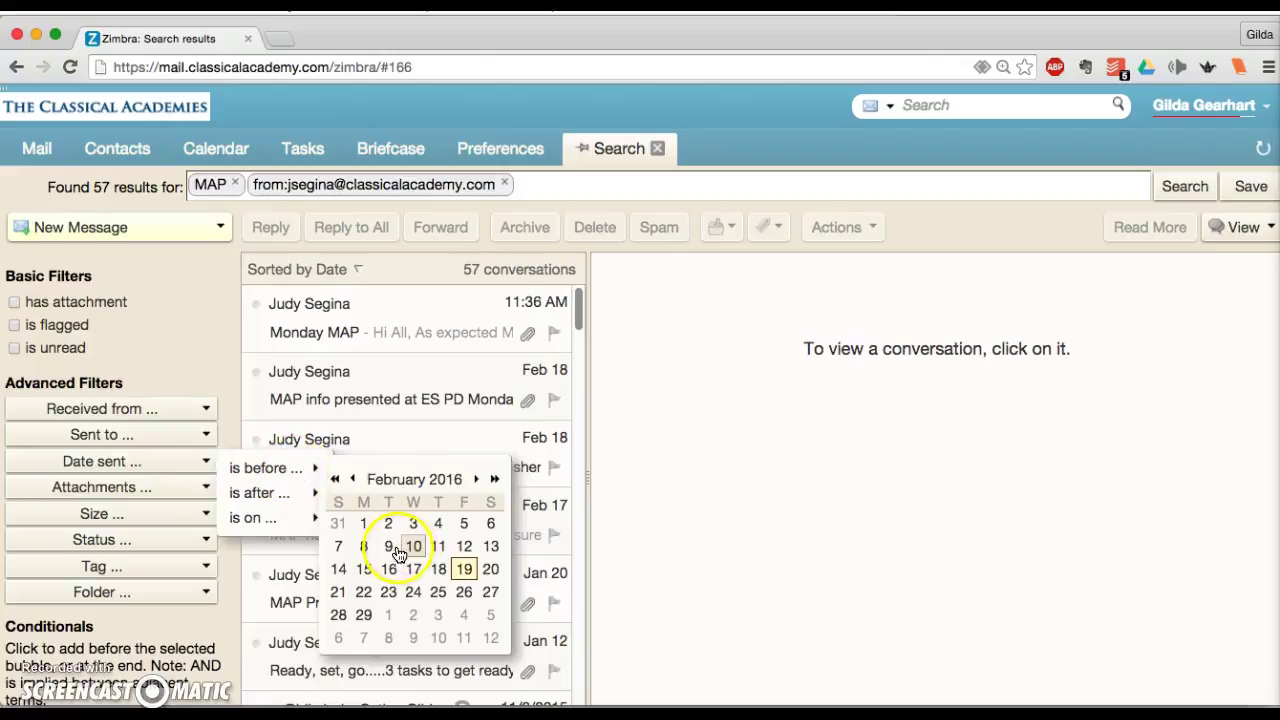
click(389, 547)
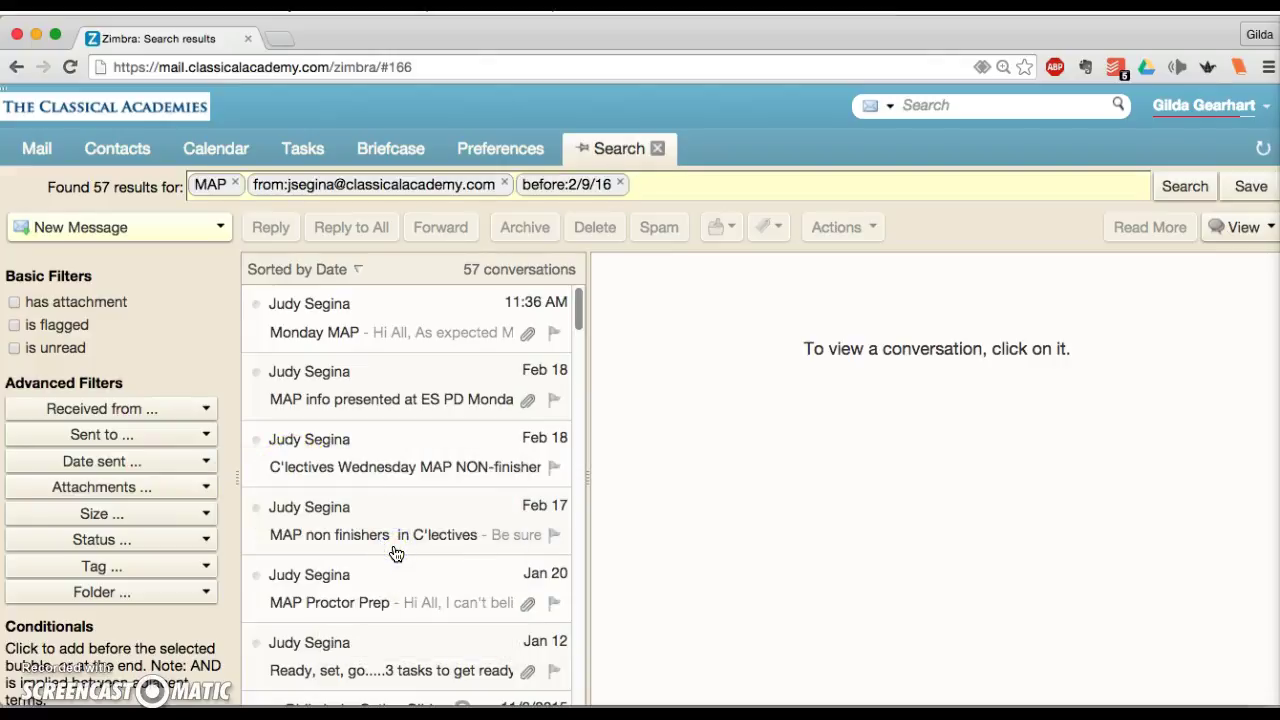
click(466, 265)
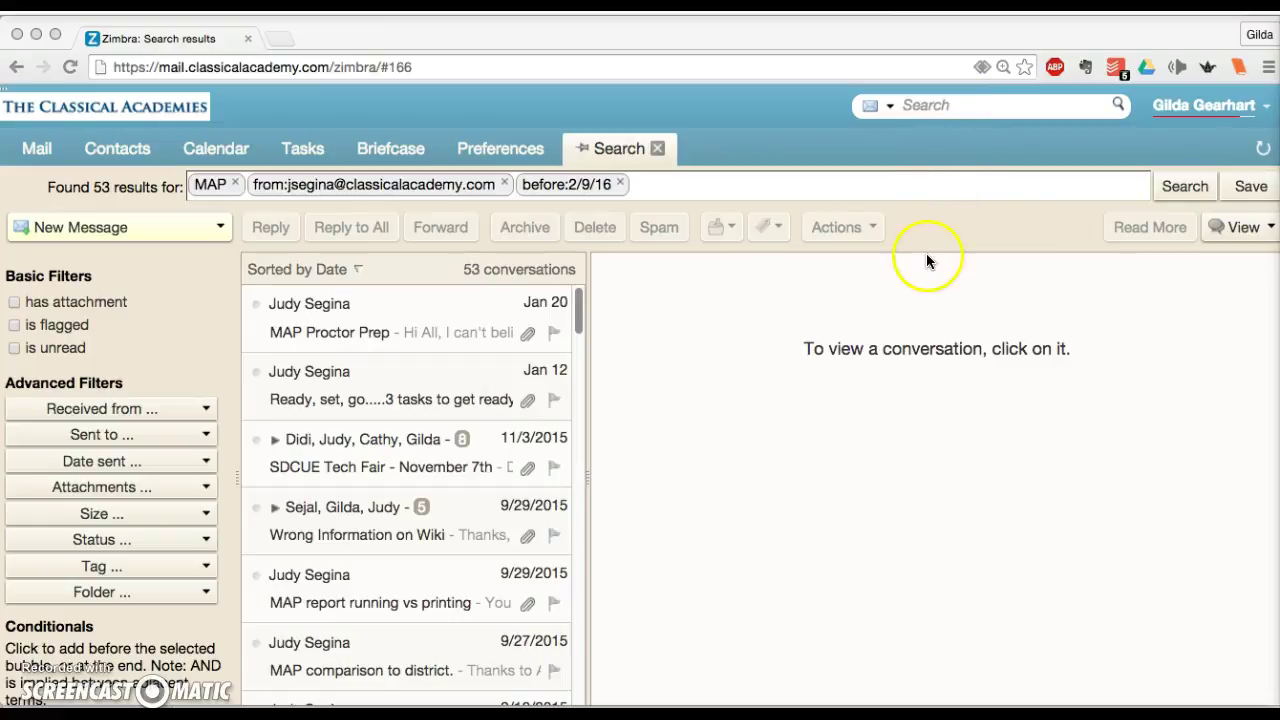
- Search for mail using the query from:judy
click(939, 105)
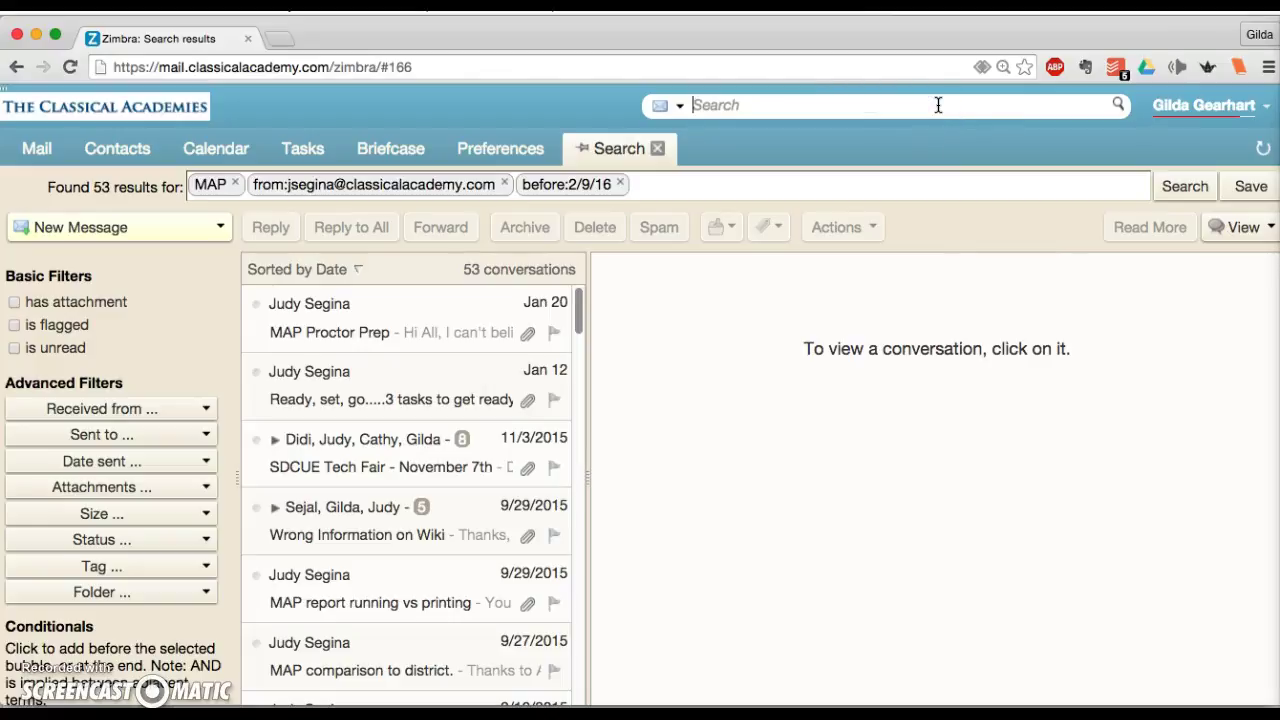
text(from)
text(:judy)
key(Return)
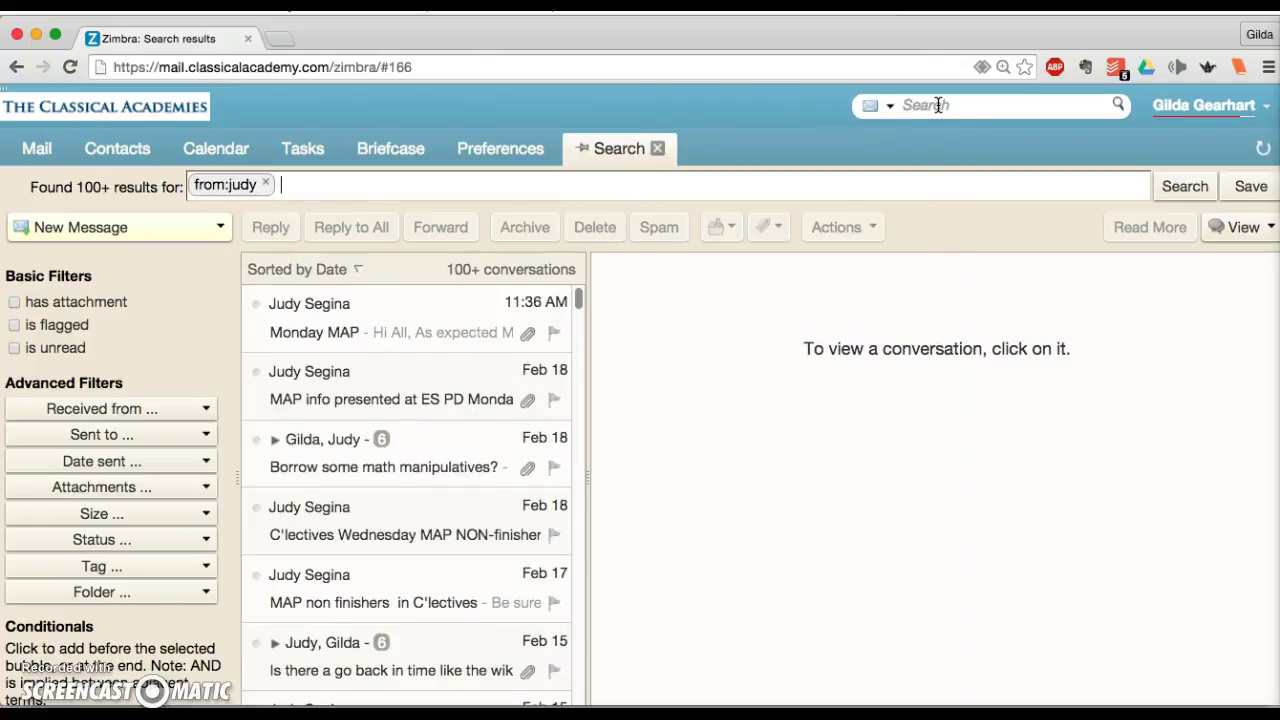
click(643, 460)
click(920, 105)
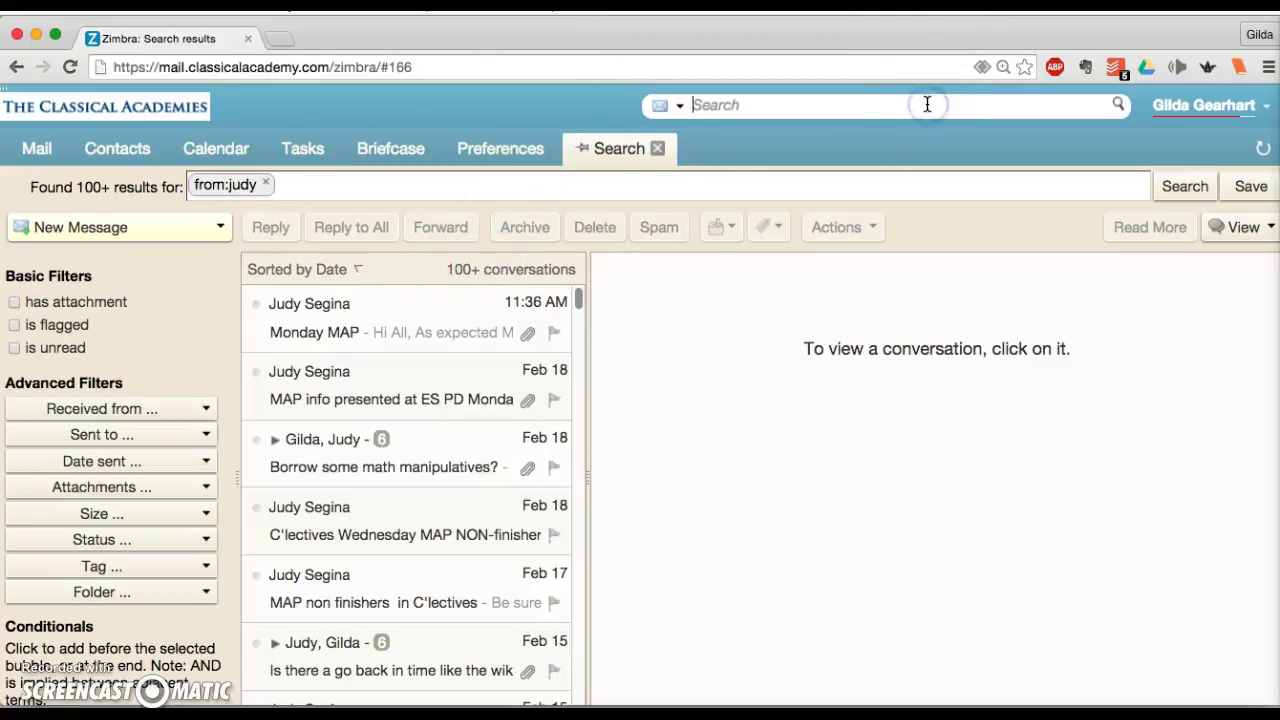
text(from:)
text("judy doyle)
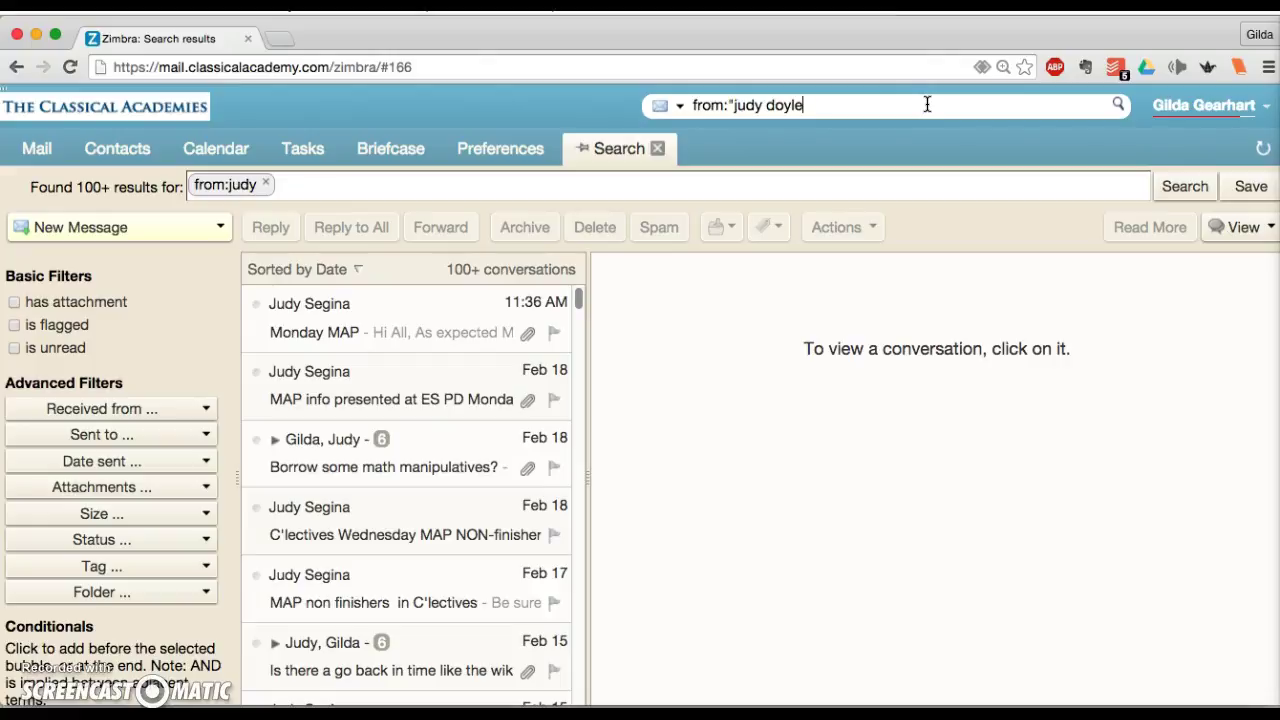
text(")
key(Return)
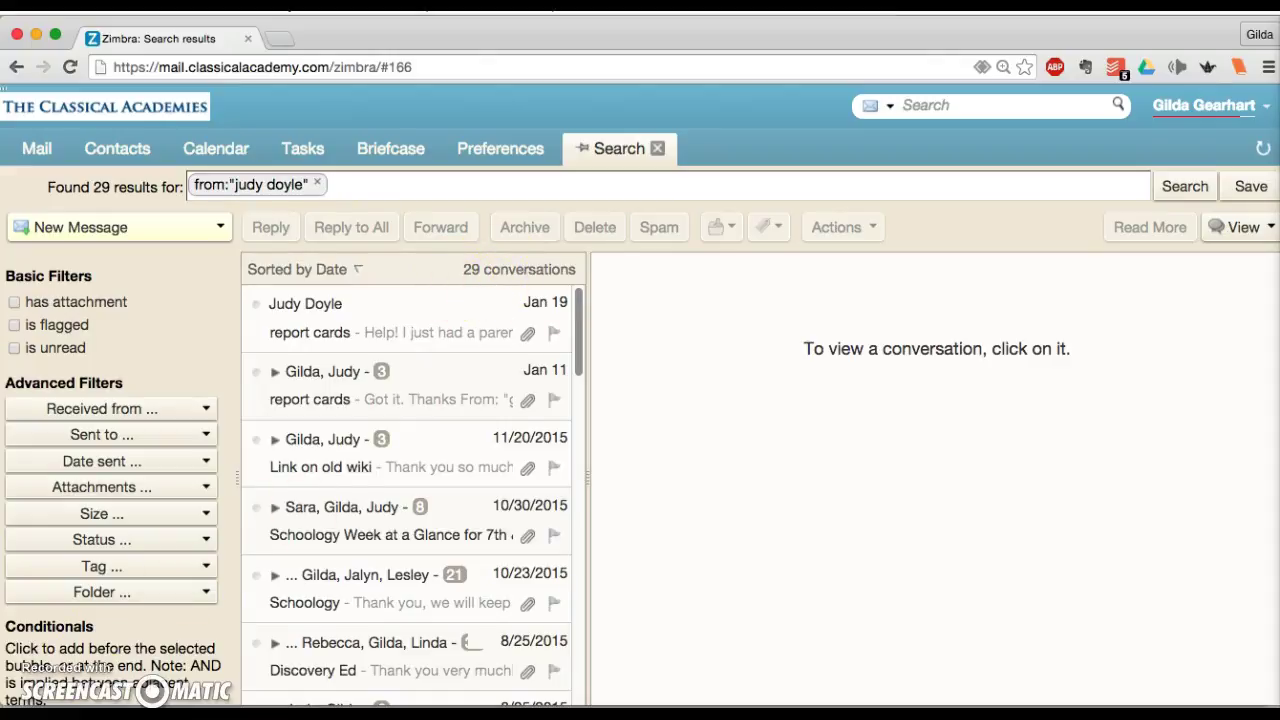
- Search for the exact quoted phrase "MAP testing" anywhere in mail
click(924, 97)
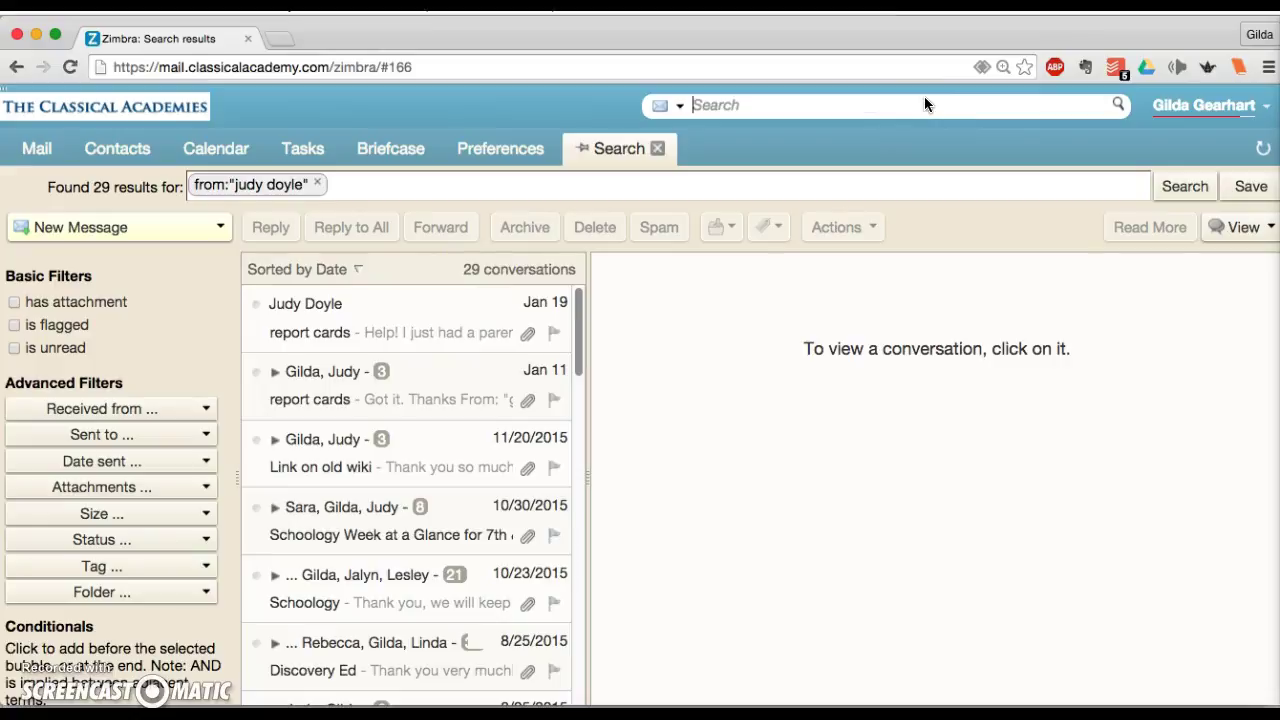
text("m)
key(BackSpace)
text(MAP testing")
key(Return)
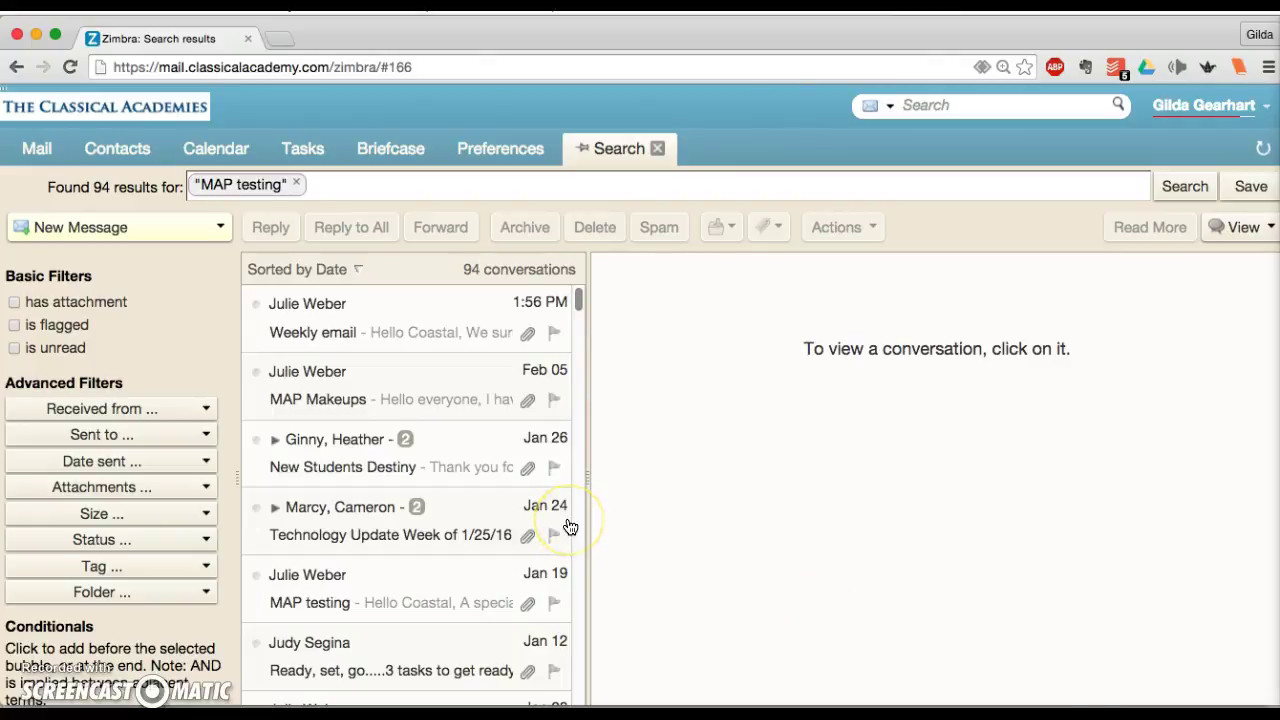
- Search subject:"map testing" to match the phrase only in subjects
click(951, 104)
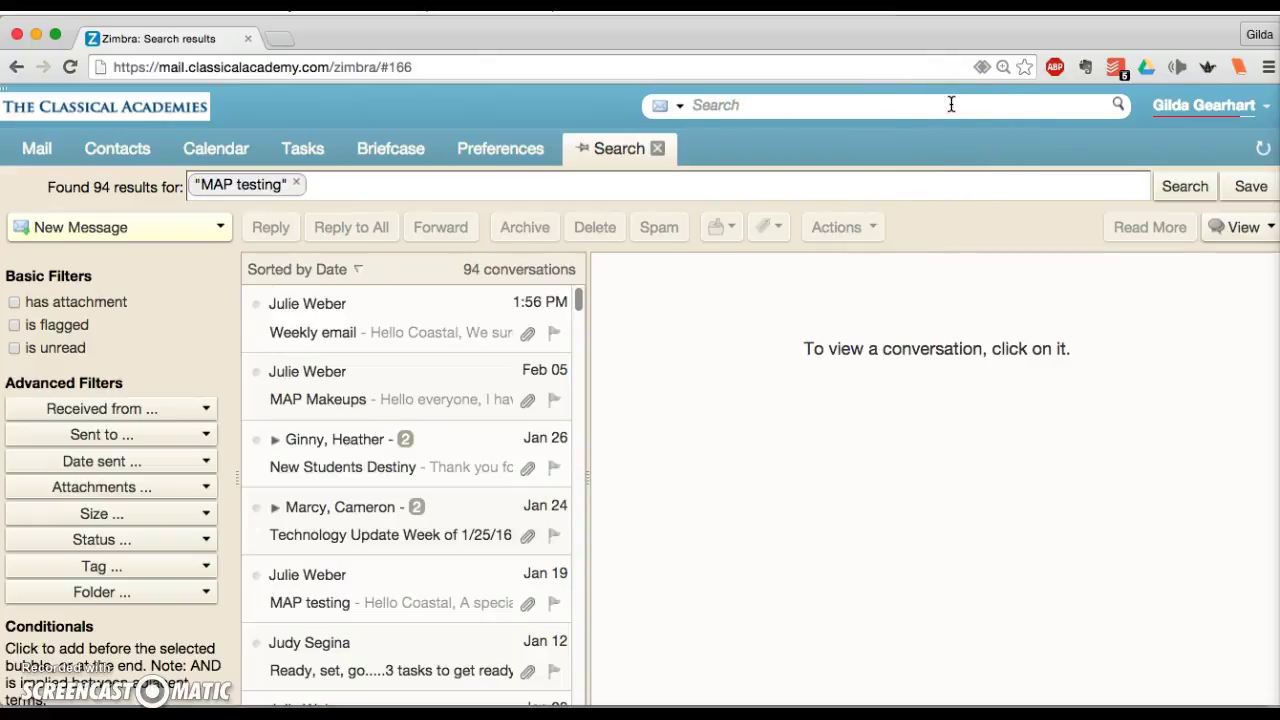
text(subject)
text(:)
text("map testing")
key(Return)
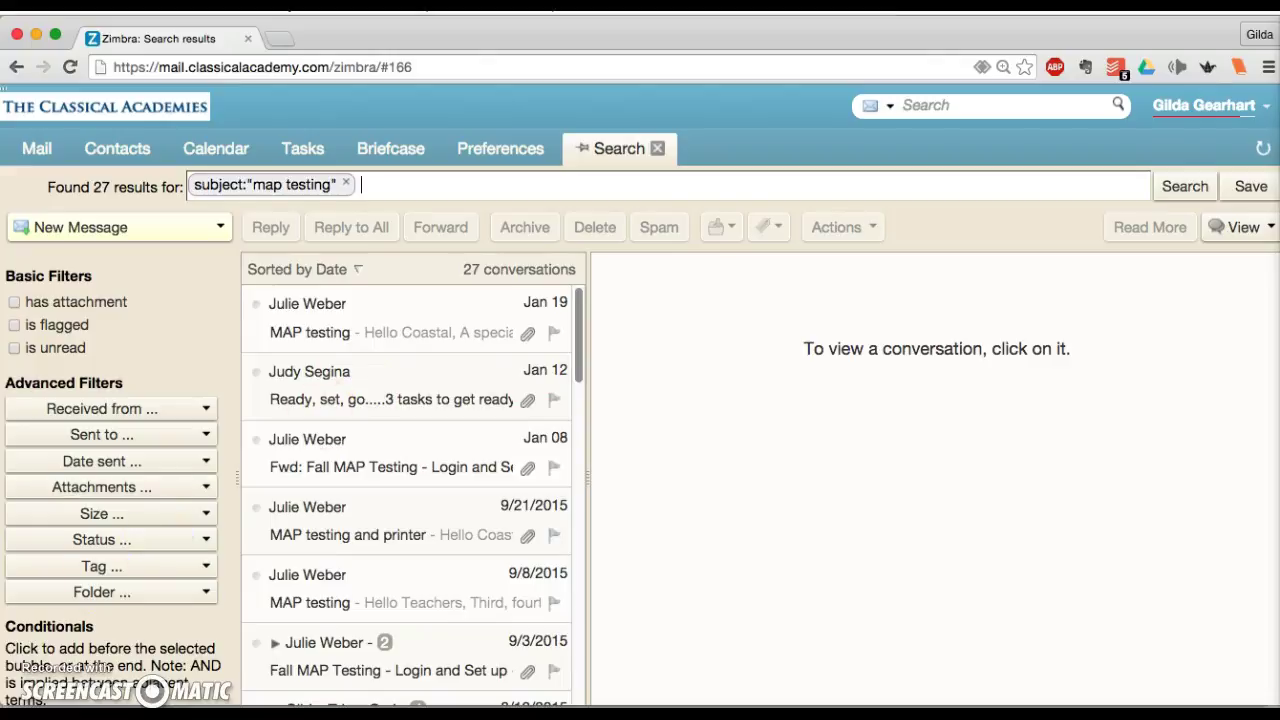
- Search to:wendy, then extend the query with OR kenna to match either recipient
click(957, 106)
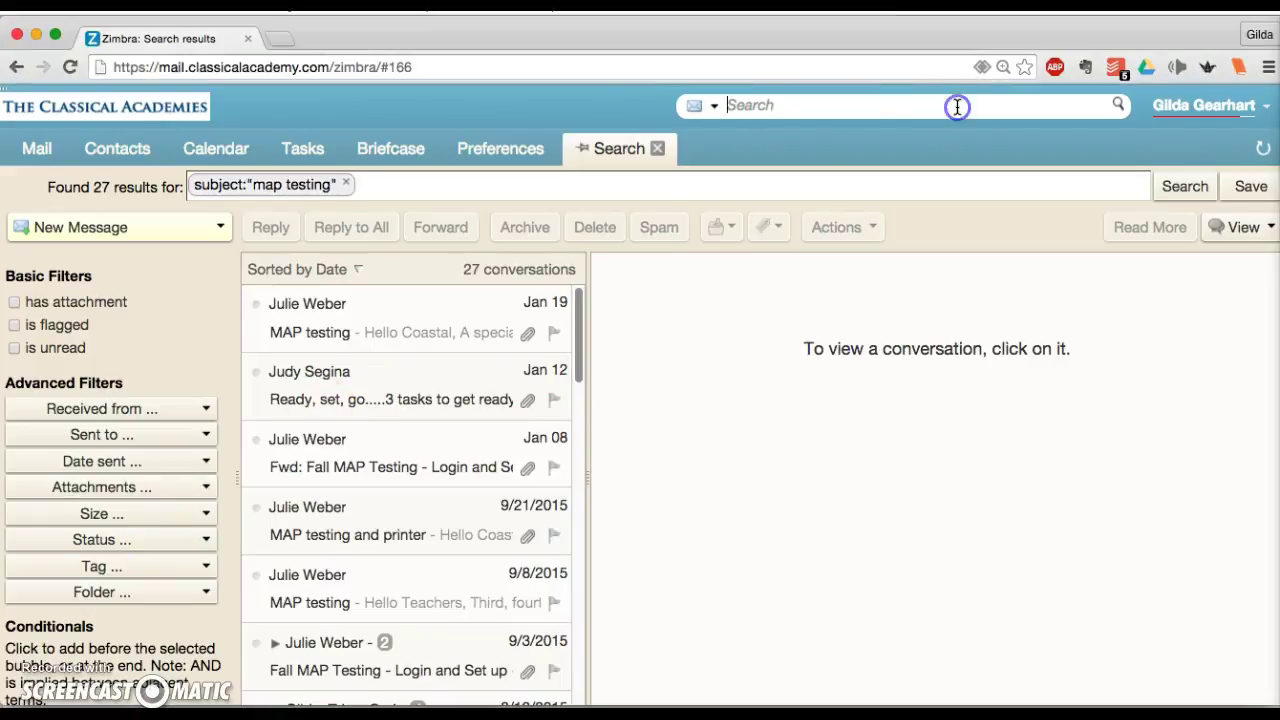
text(to:wendy)
key(Return)
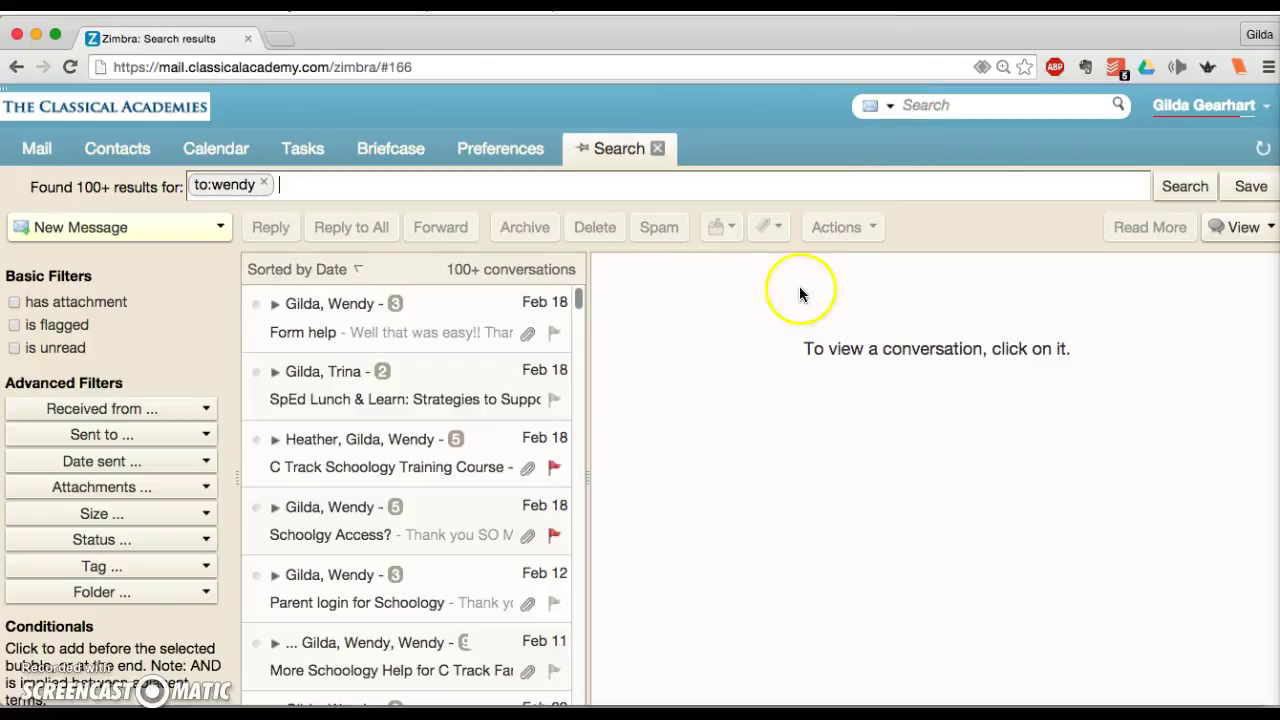
click(340, 192)
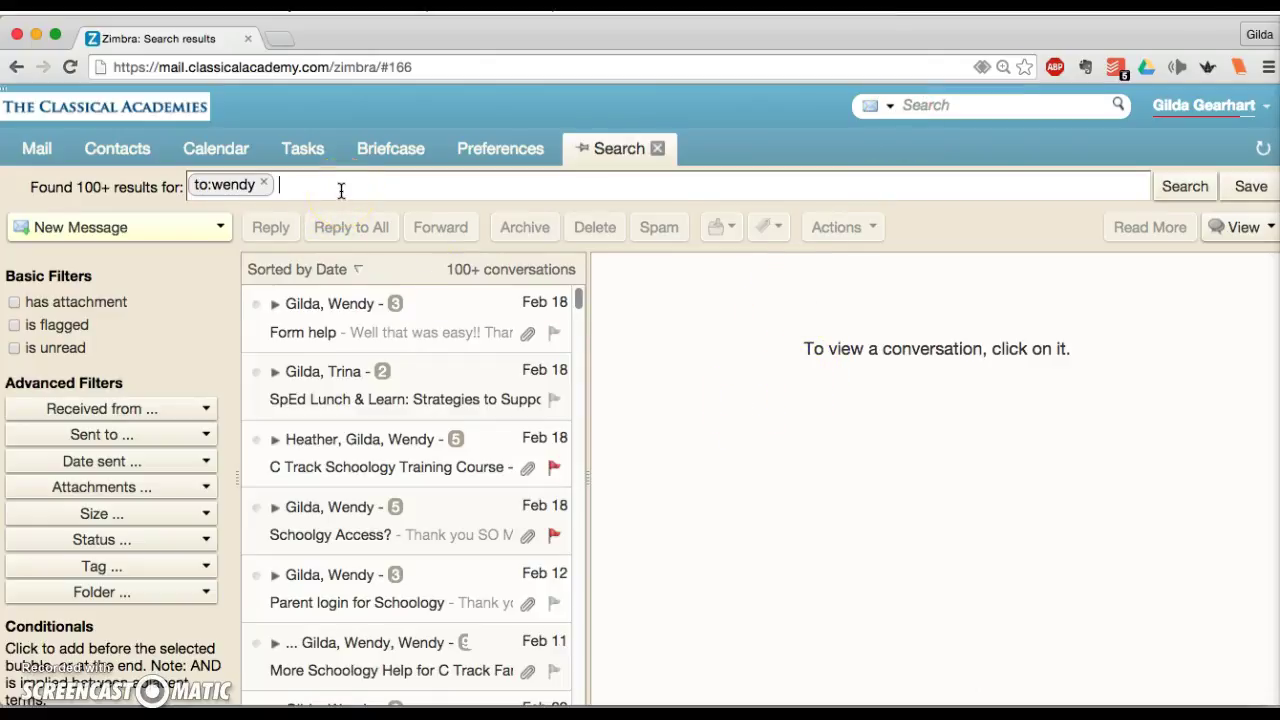
click(340, 190)
text(or)
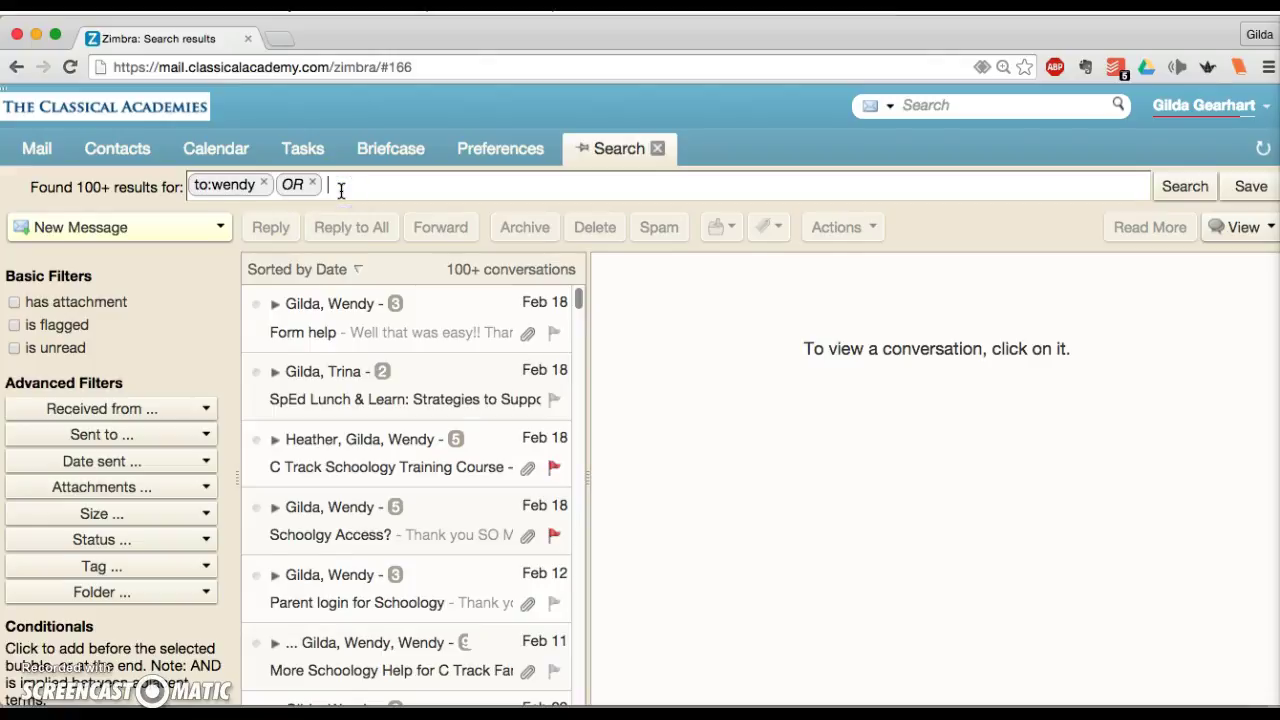
text(kenna)
key(Return)
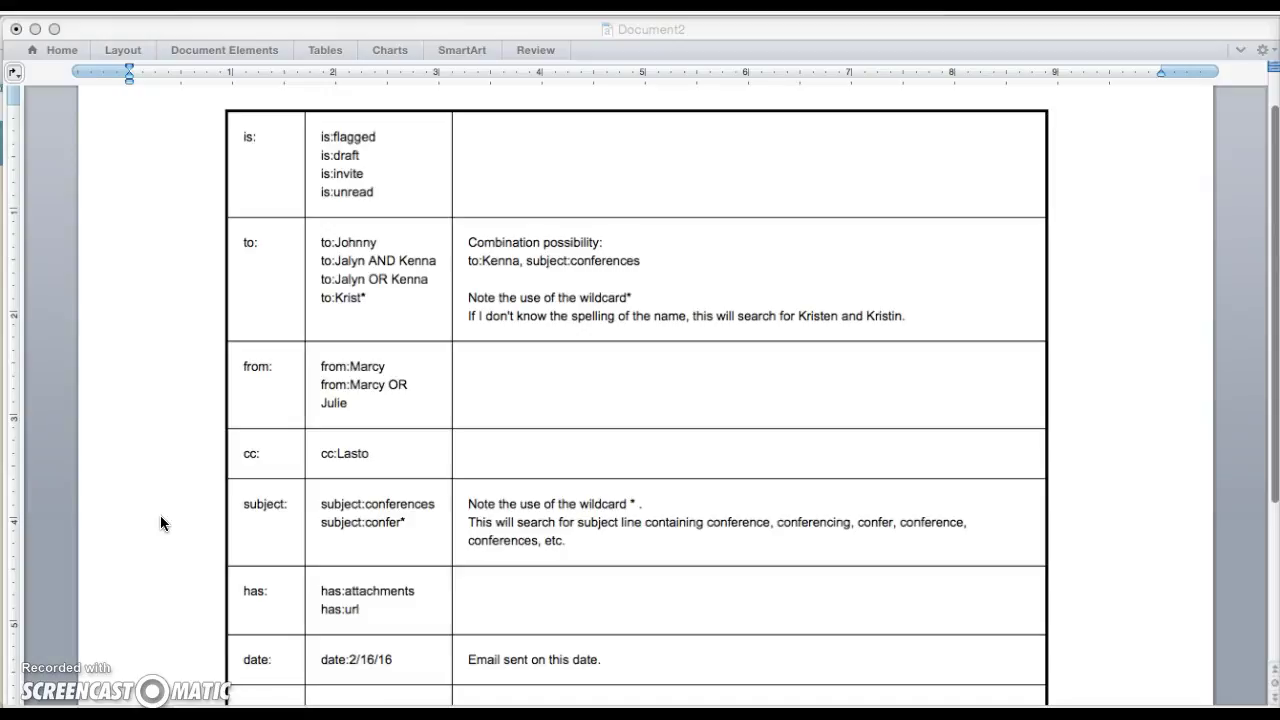
- Scroll the Word operators table down to its date, before, after and quoted-phrase rows
scroll(161, 518, down, 1)
scroll(161, 518, down, 3)
scroll(161, 518, down, 2)
scroll(161, 518, down, 1)
scroll(161, 518, down, 1)
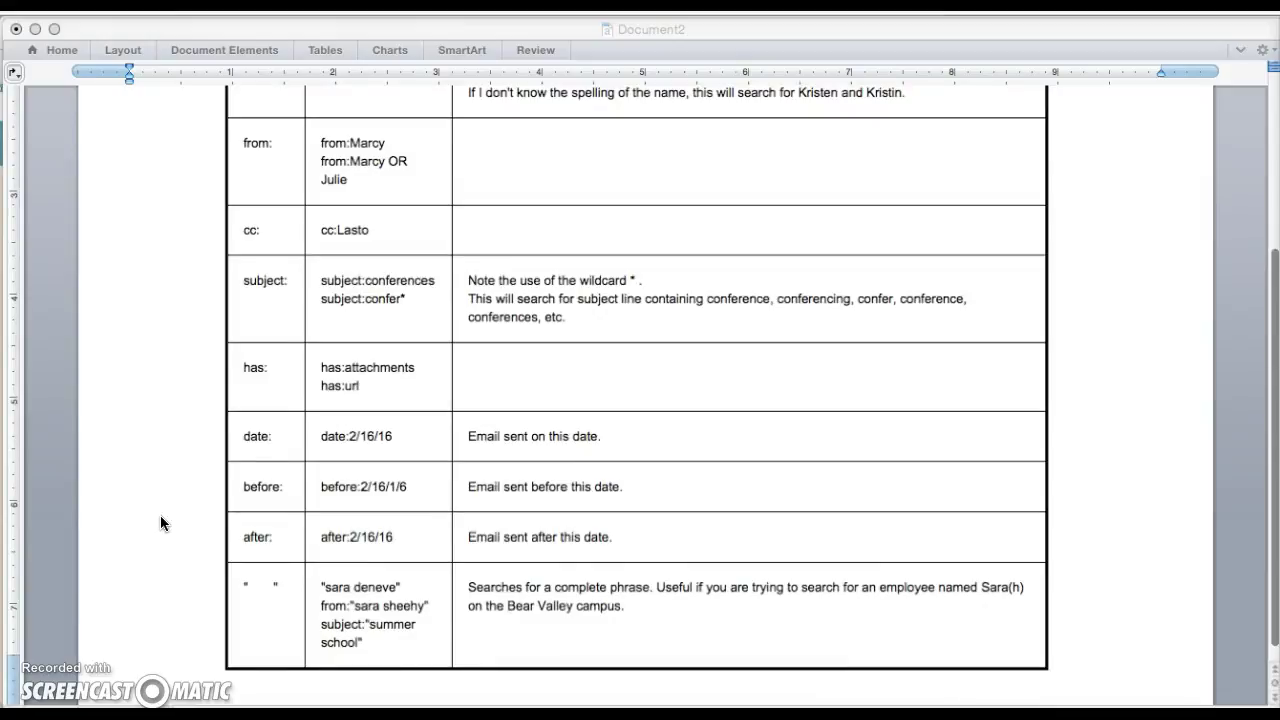
click(72, 702)
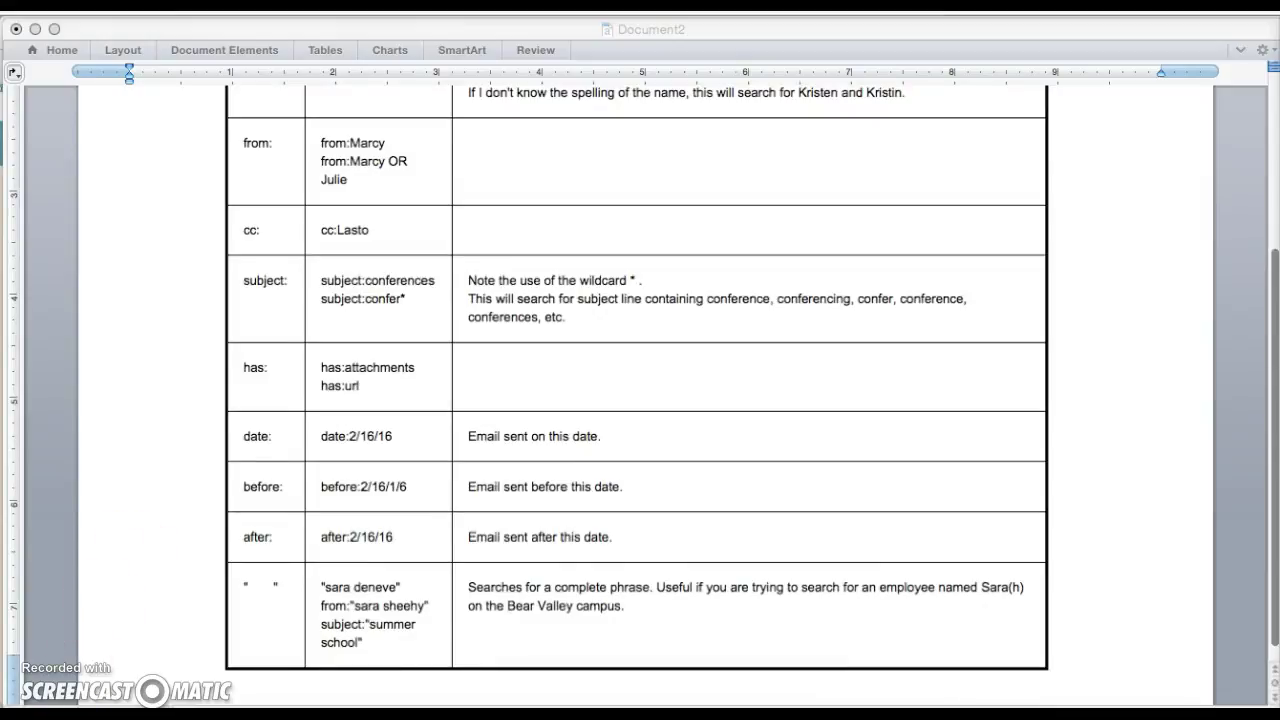